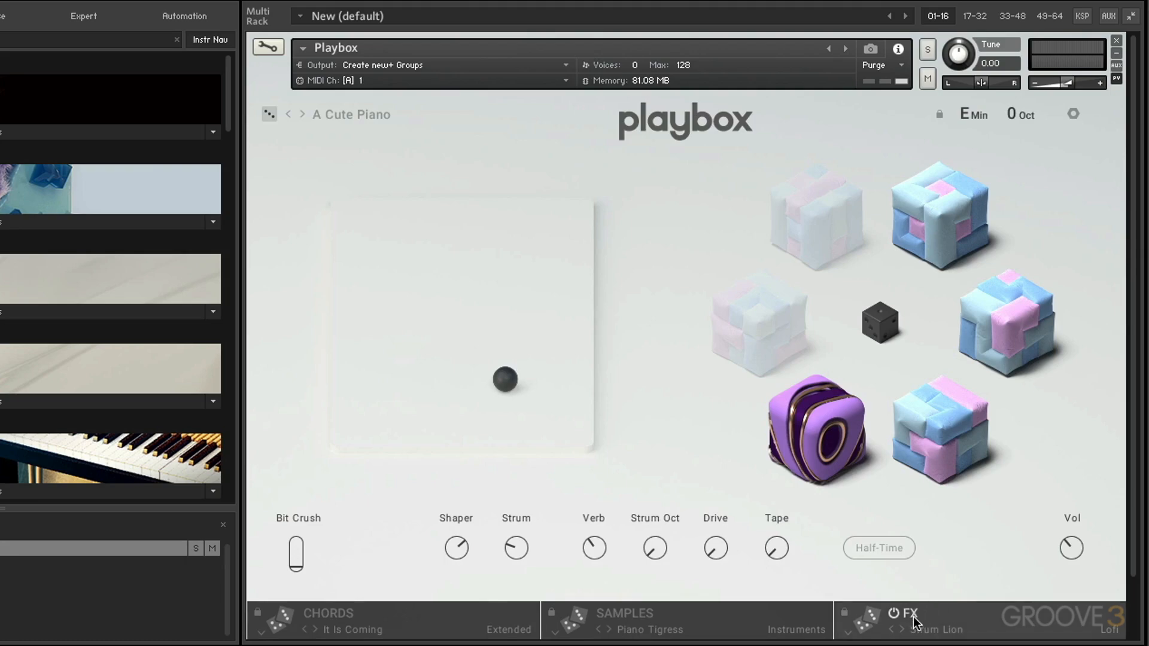
Step: Open the Chords, Samples and FX pages in turn, returning to the main view after each
left_click(451, 626)
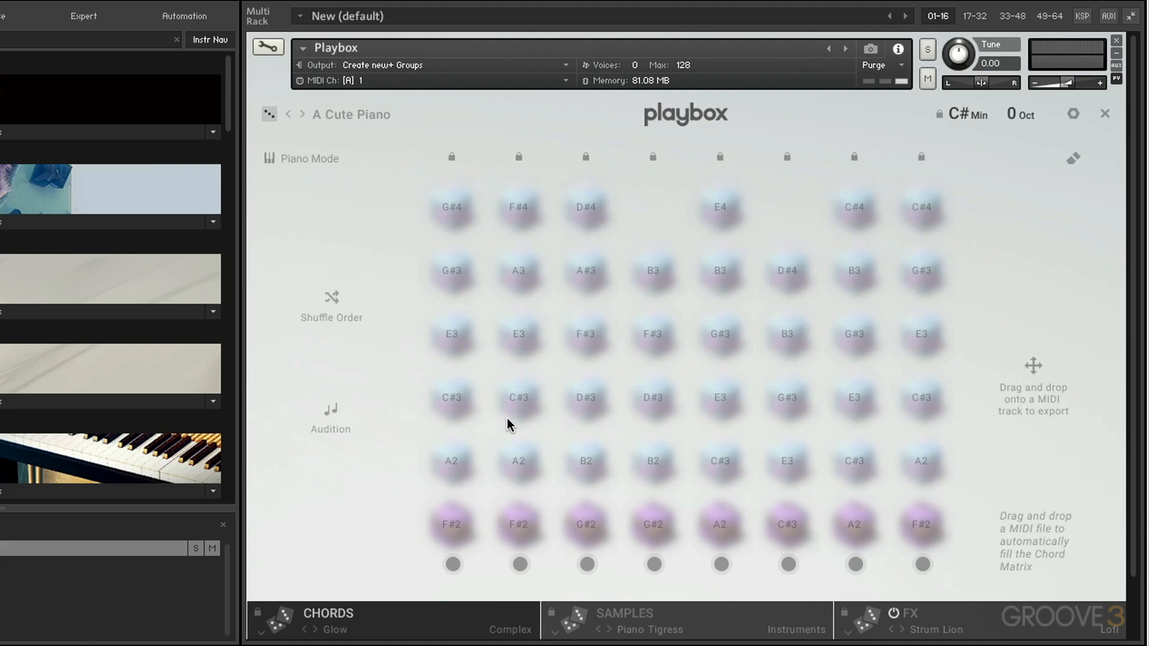
left_click(1105, 114)
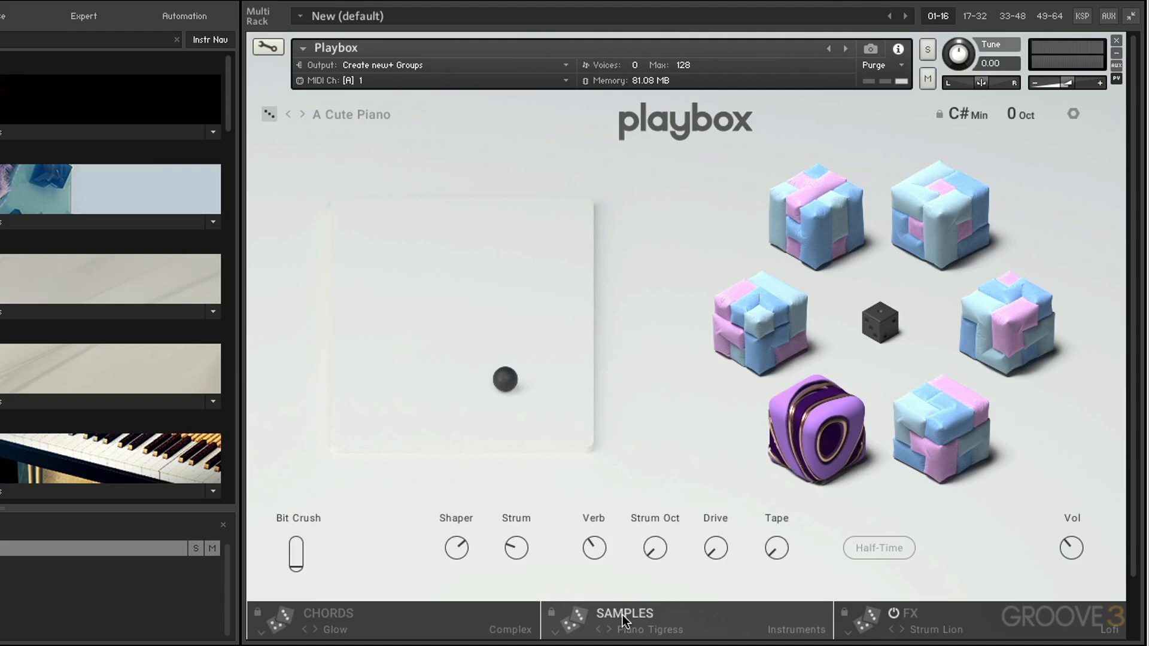
left_click(649, 619)
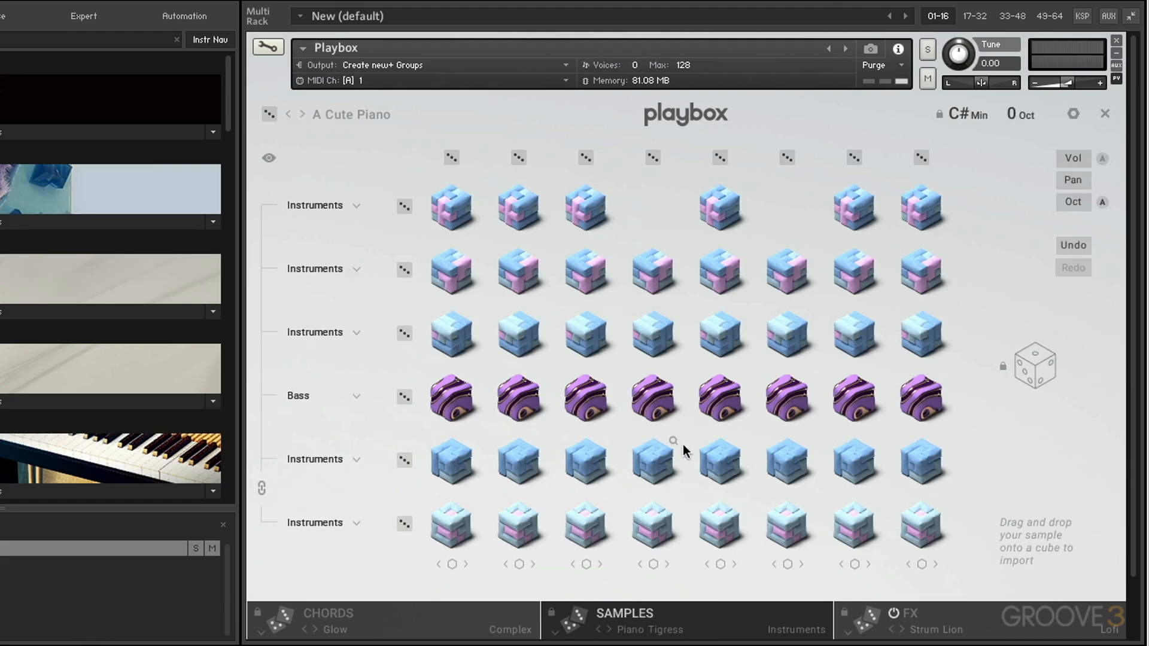
left_click(1104, 113)
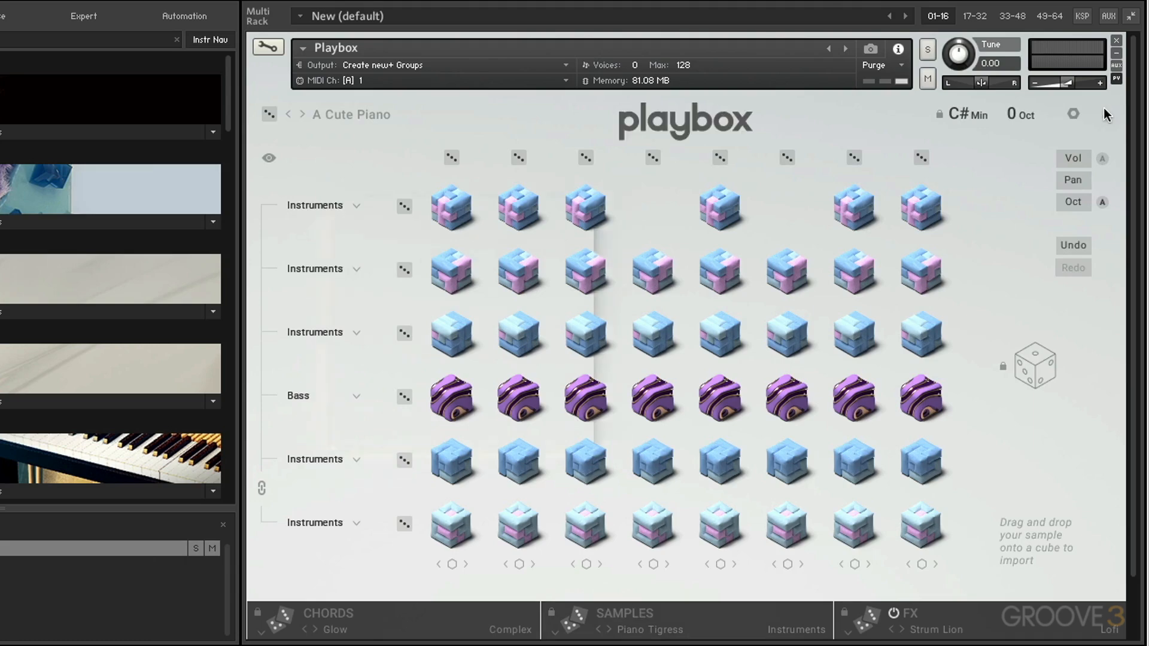
left_click(964, 619)
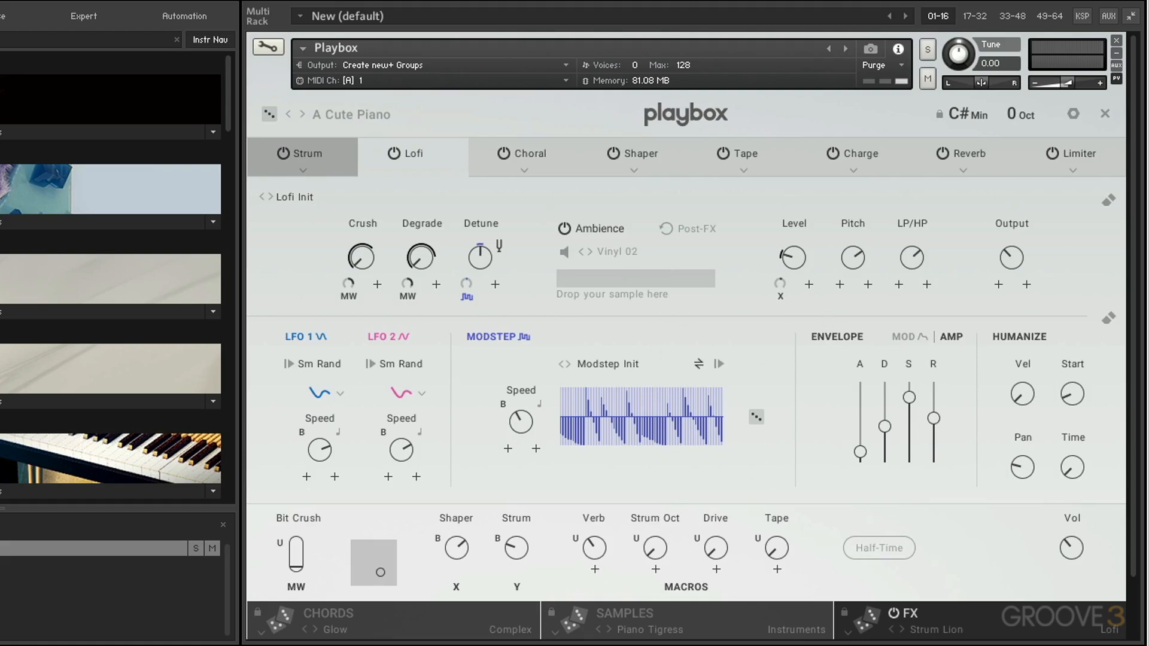
left_click(1105, 115)
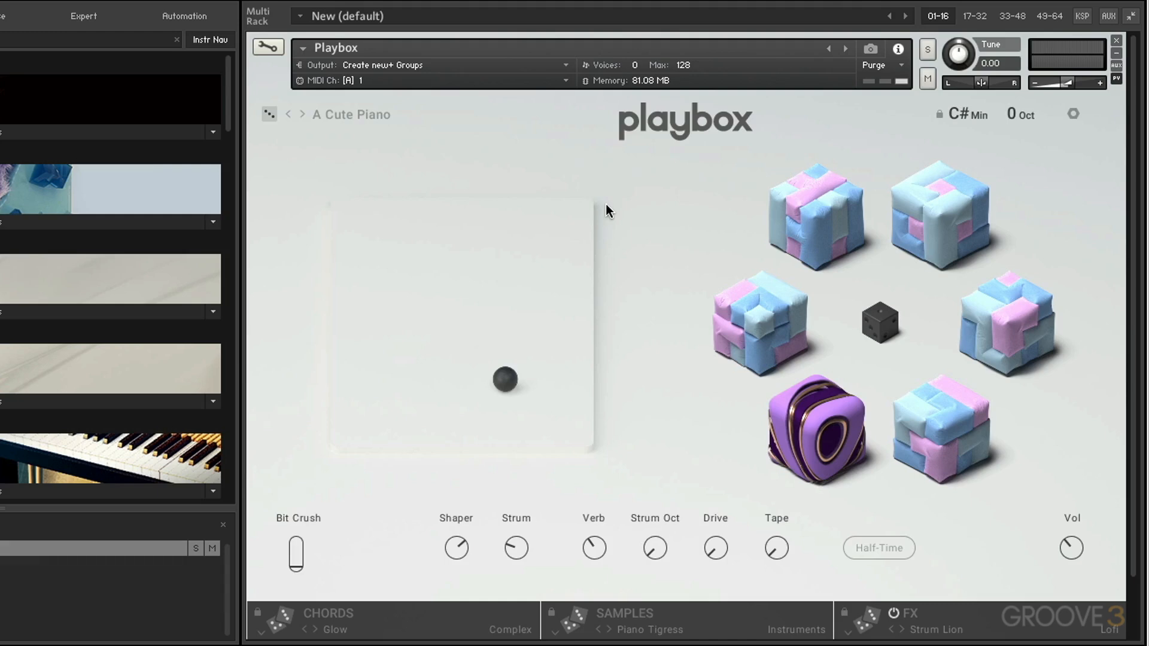
Step: Roll two random global presets, then load the Wolves Awaken preset from the global preset browser
left_click(268, 115)
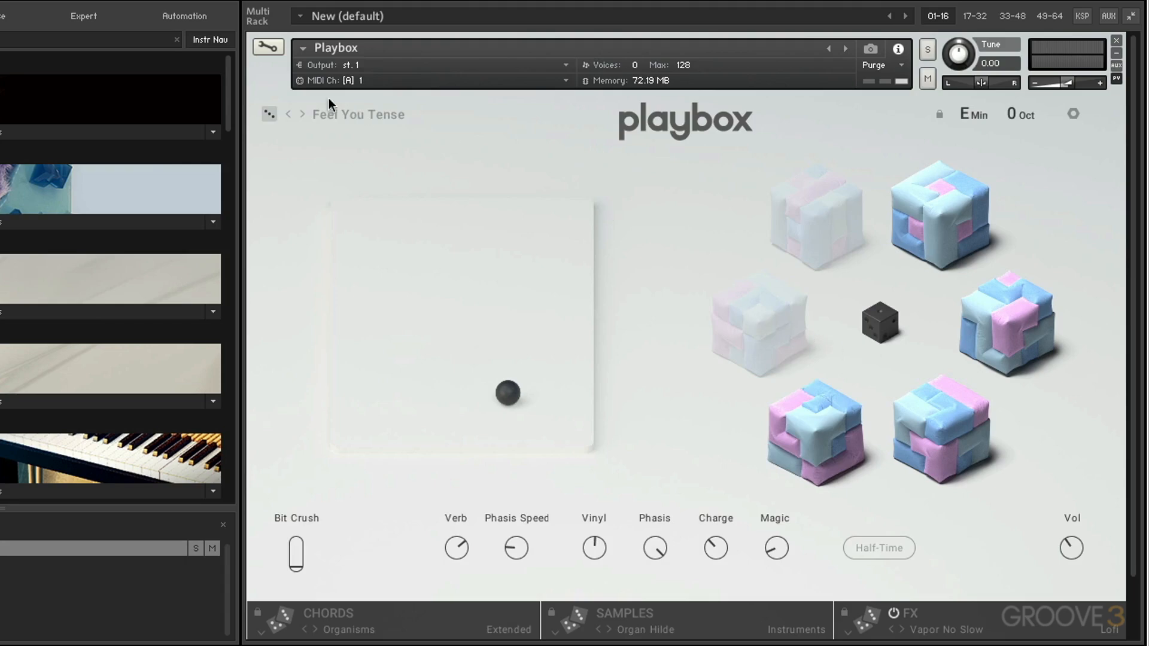
left_click(269, 115)
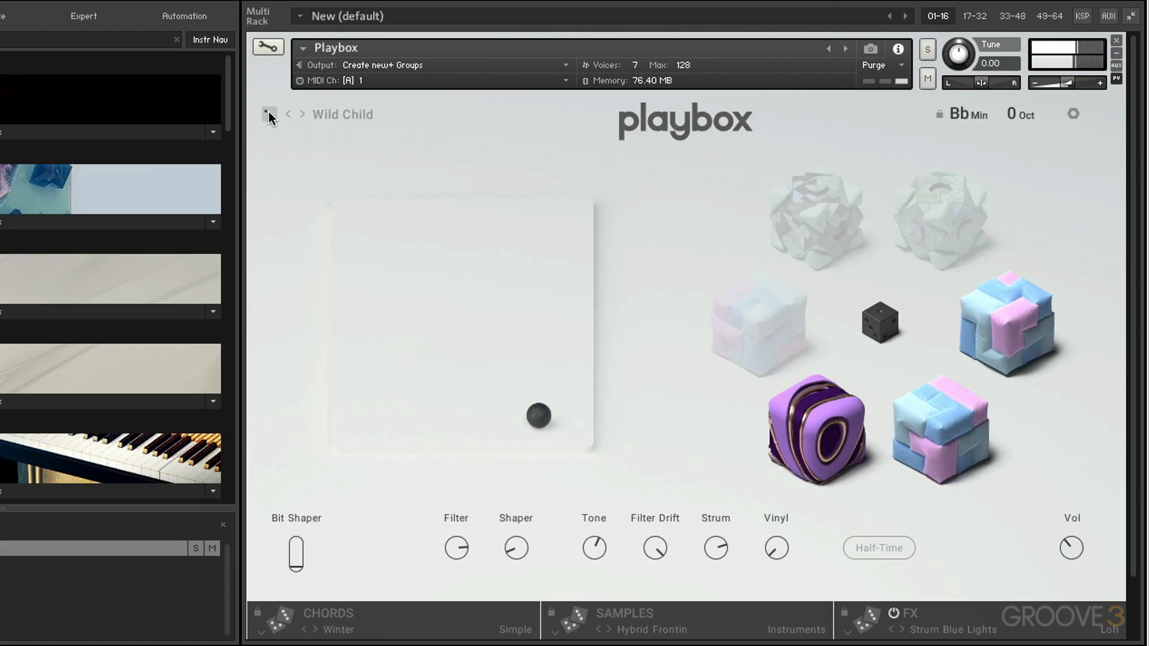
left_click(332, 116)
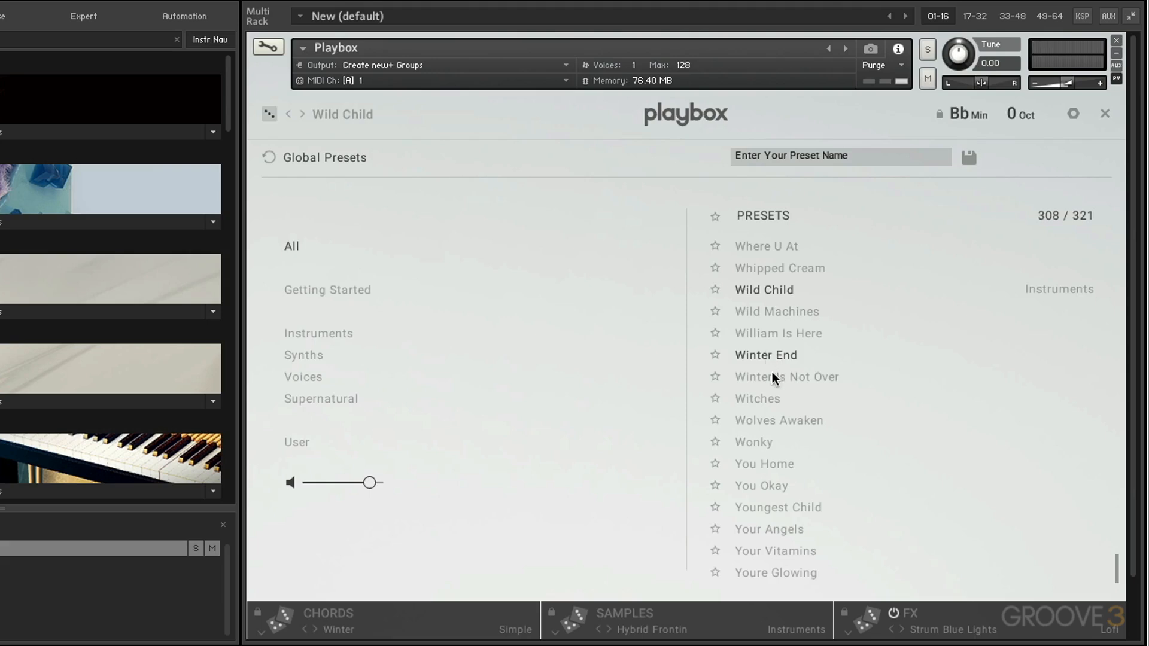
left_click(763, 419)
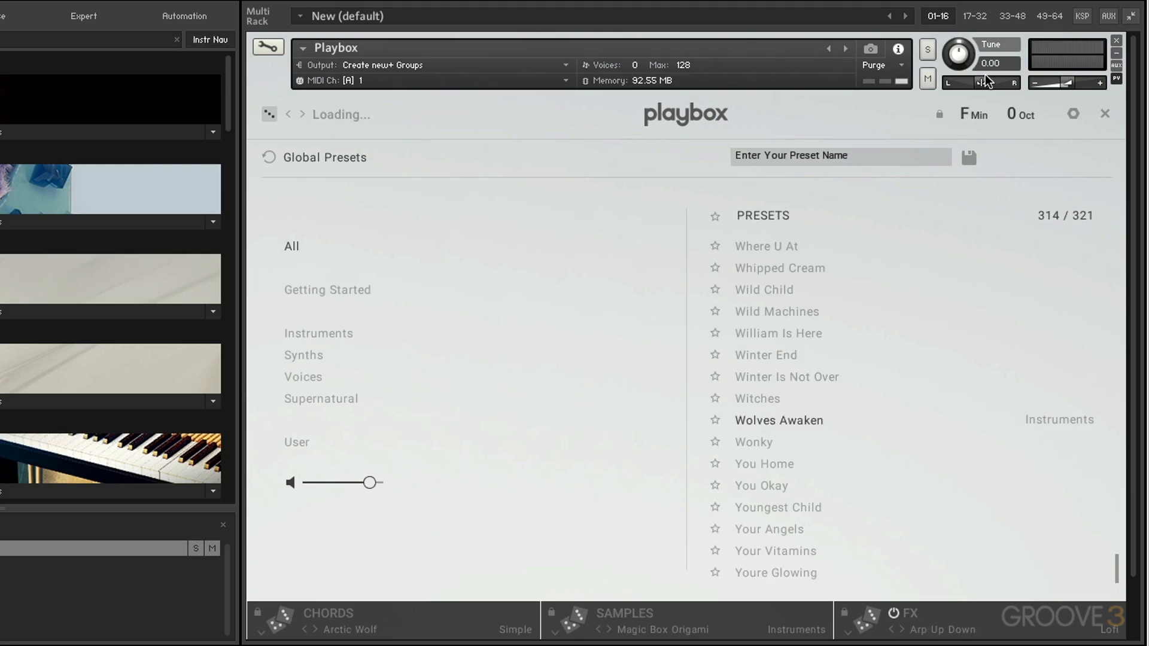
left_click(1105, 111)
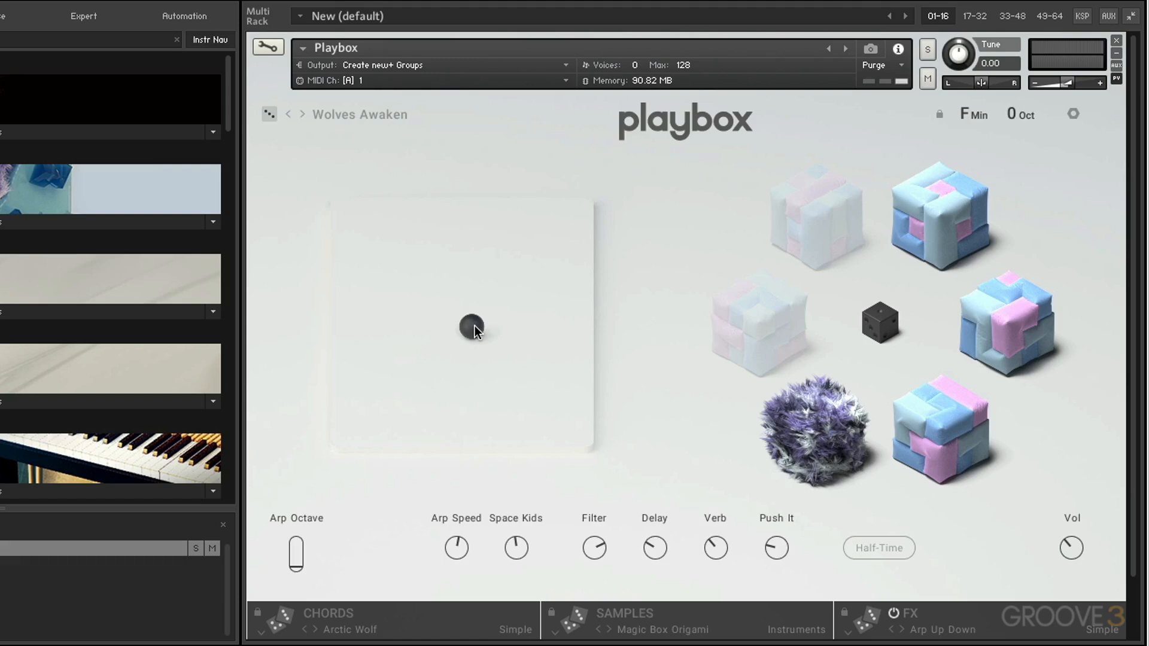
Step: Drag the blend ball toward the pad's lower right corner and roll random sound sets five times with the central dice
left_click_drag(475, 326, 589, 481)
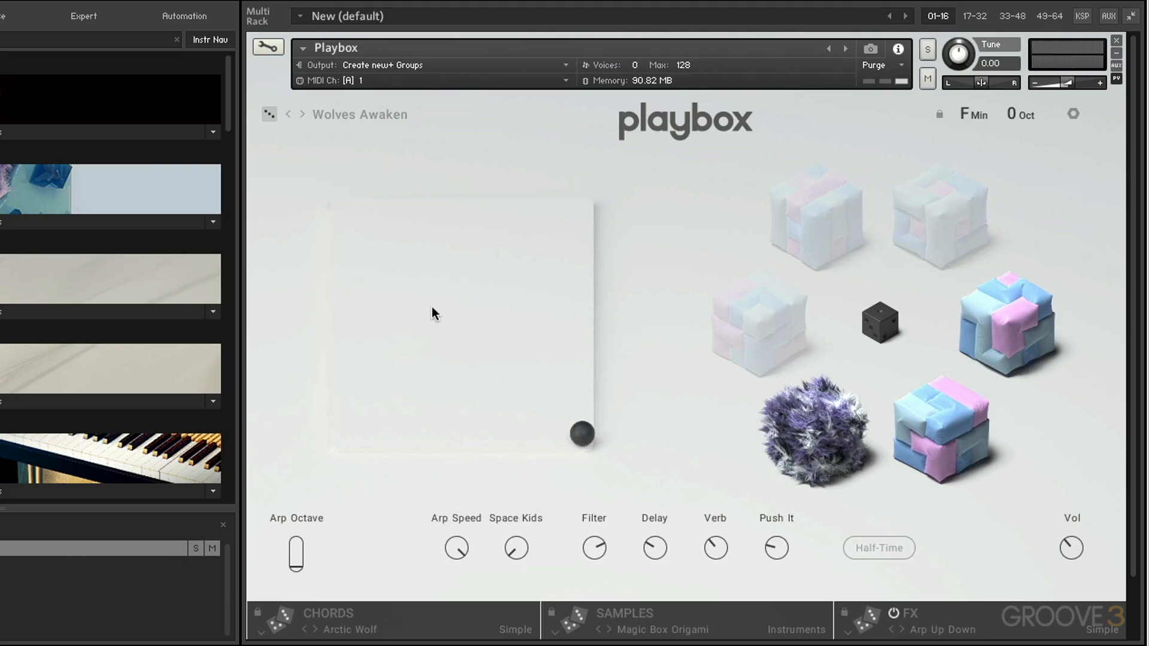
left_click(886, 322)
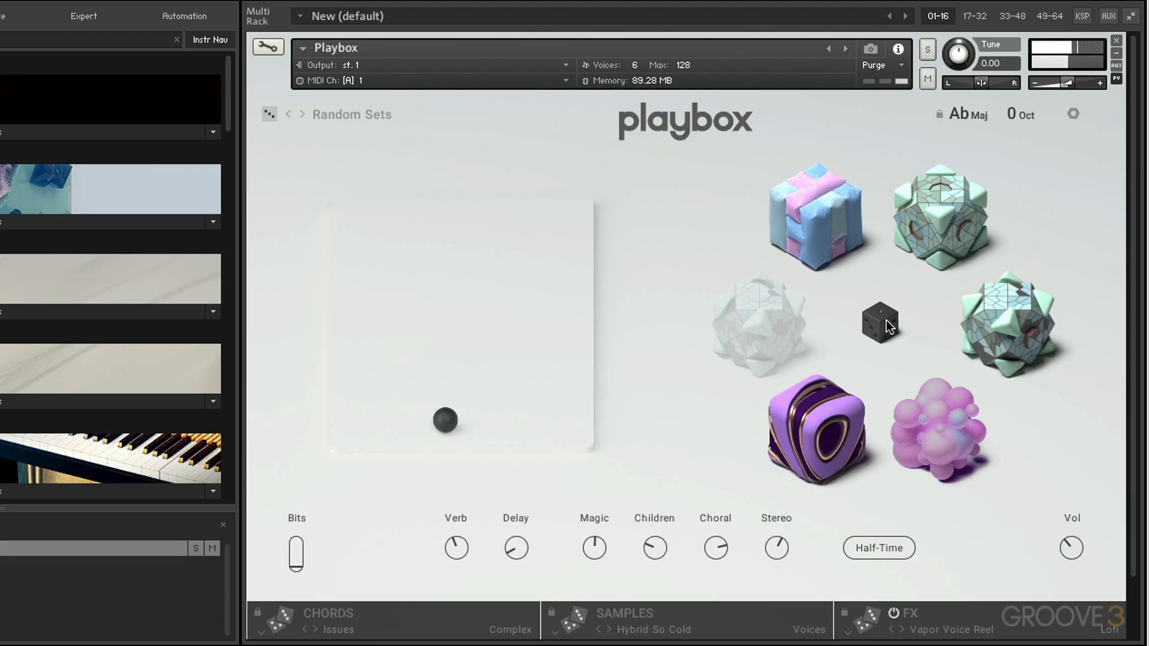
left_click(886, 321)
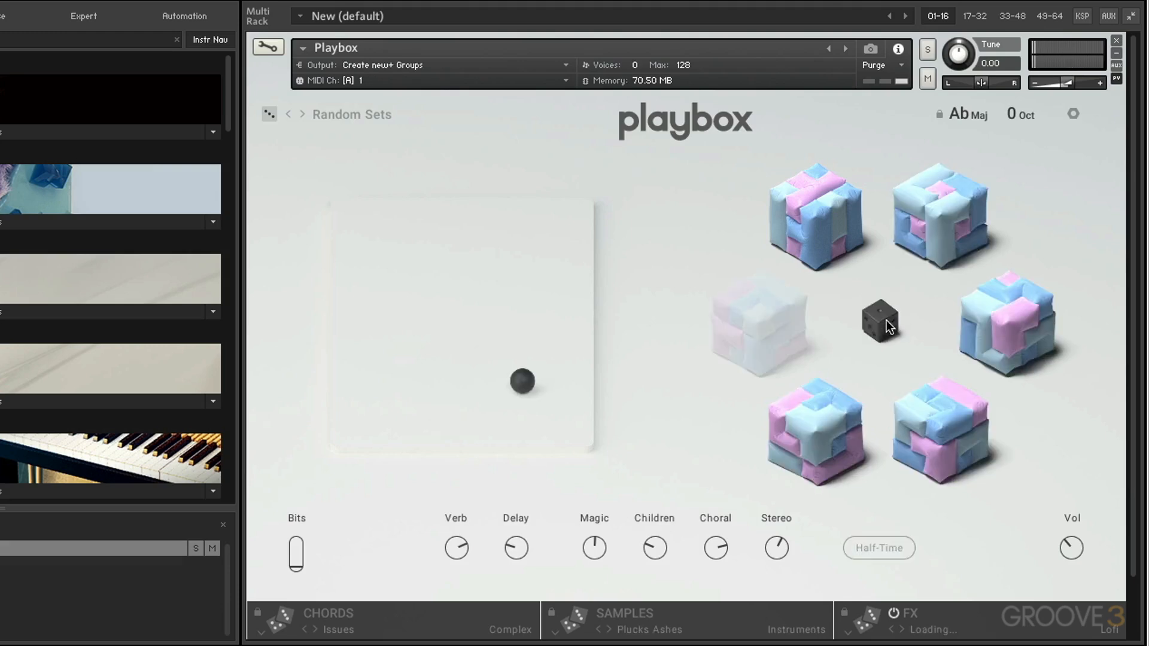
left_click(886, 320)
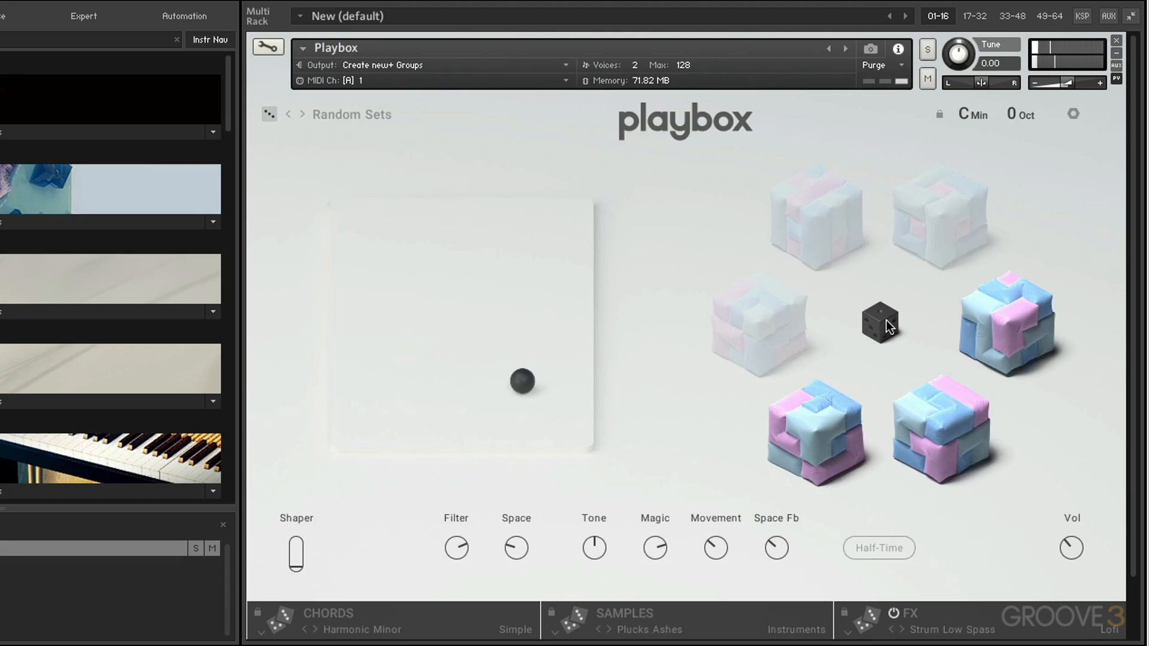
left_click(885, 321)
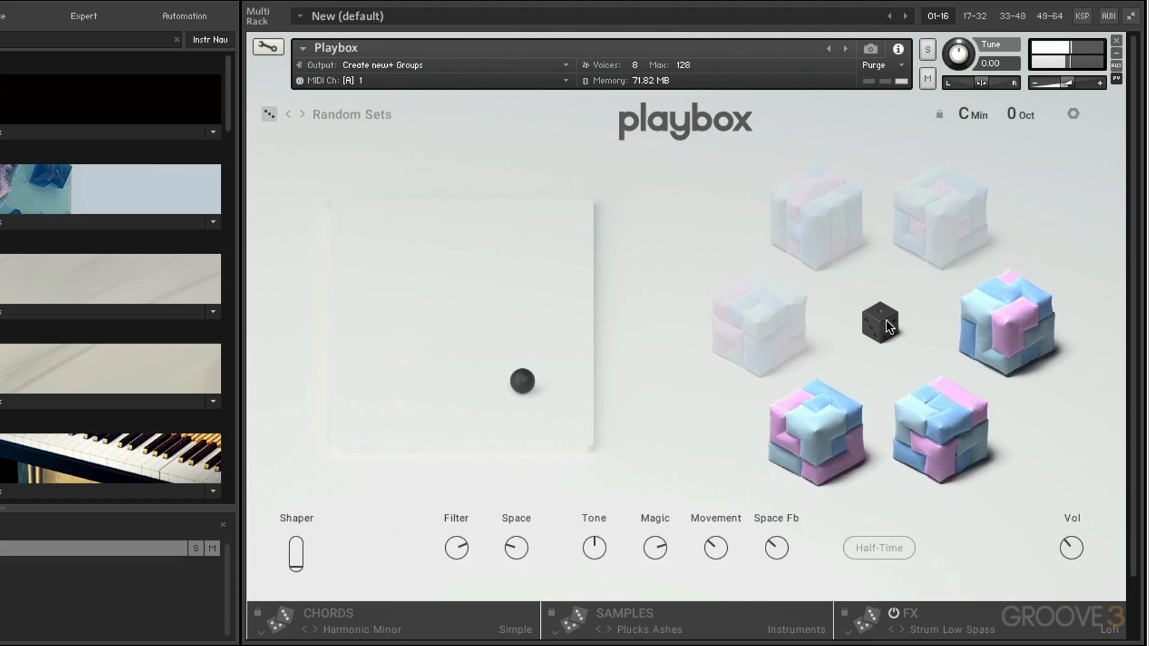
left_click(886, 320)
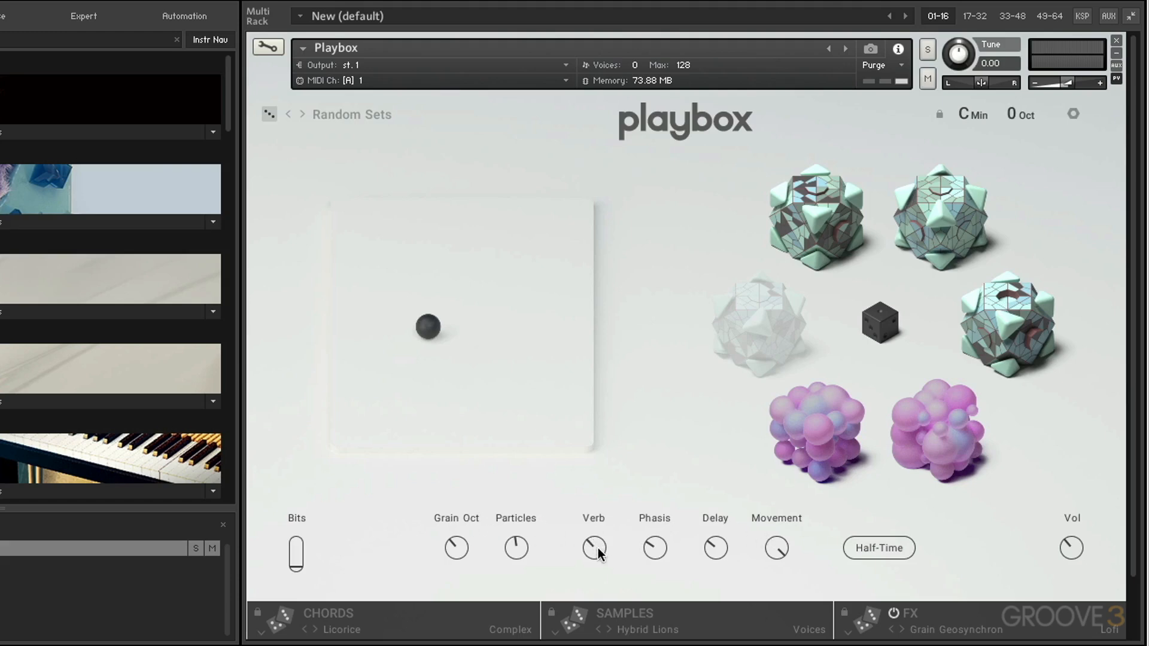
Step: Adjust the Verb, Delay and Movement macro knobs
mouse_move(598, 548)
left_mouse_down()
mouse_move(594, 479)
mouse_move(600, 545)
left_mouse_up()
left_click_drag(714, 549, 706, 489)
left_click_drag(755, 553, 778, 623)
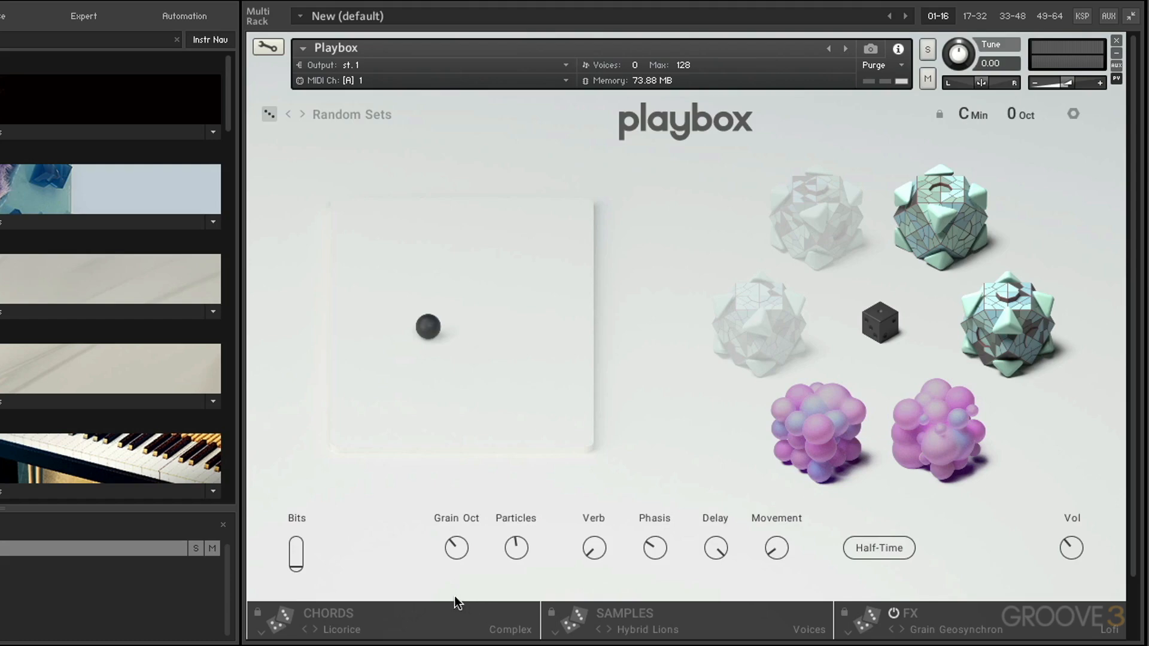
Step: Browse the Chords, Samples and FX pages and the preset list for the current random set
left_click(391, 623)
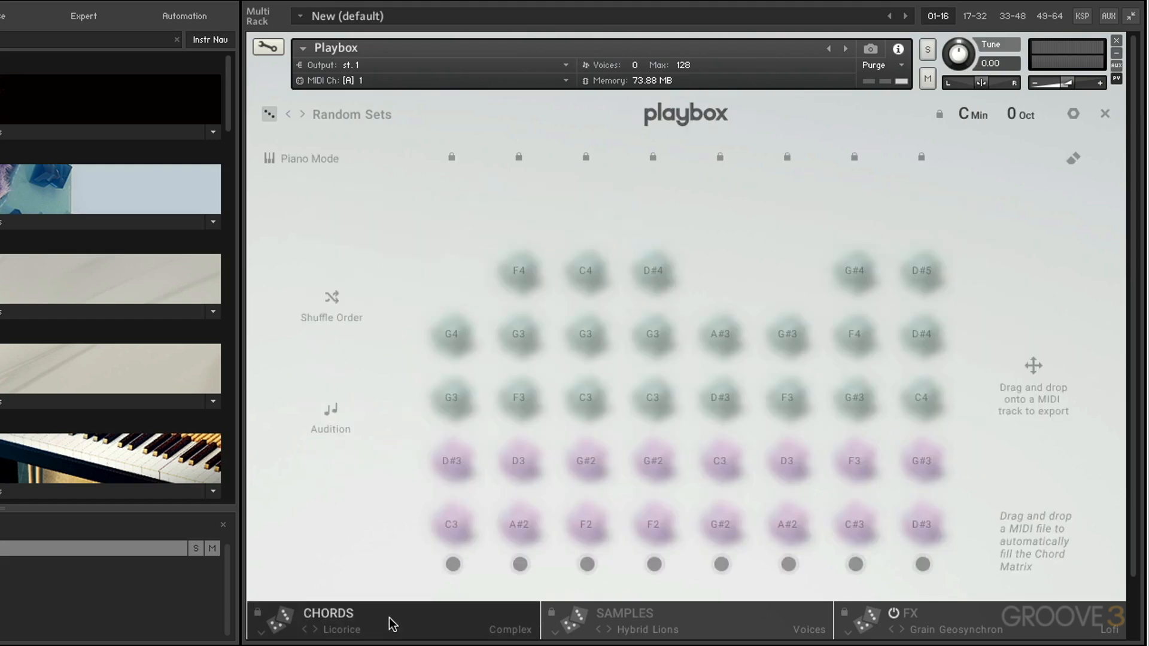
left_click(629, 616)
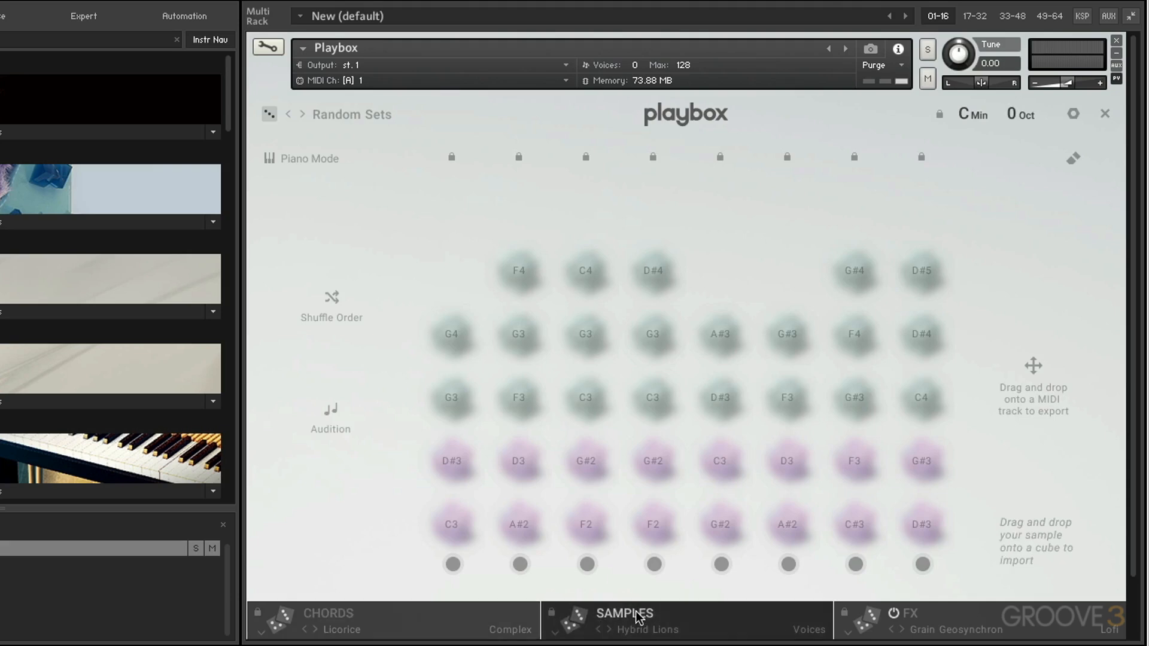
left_click(927, 615)
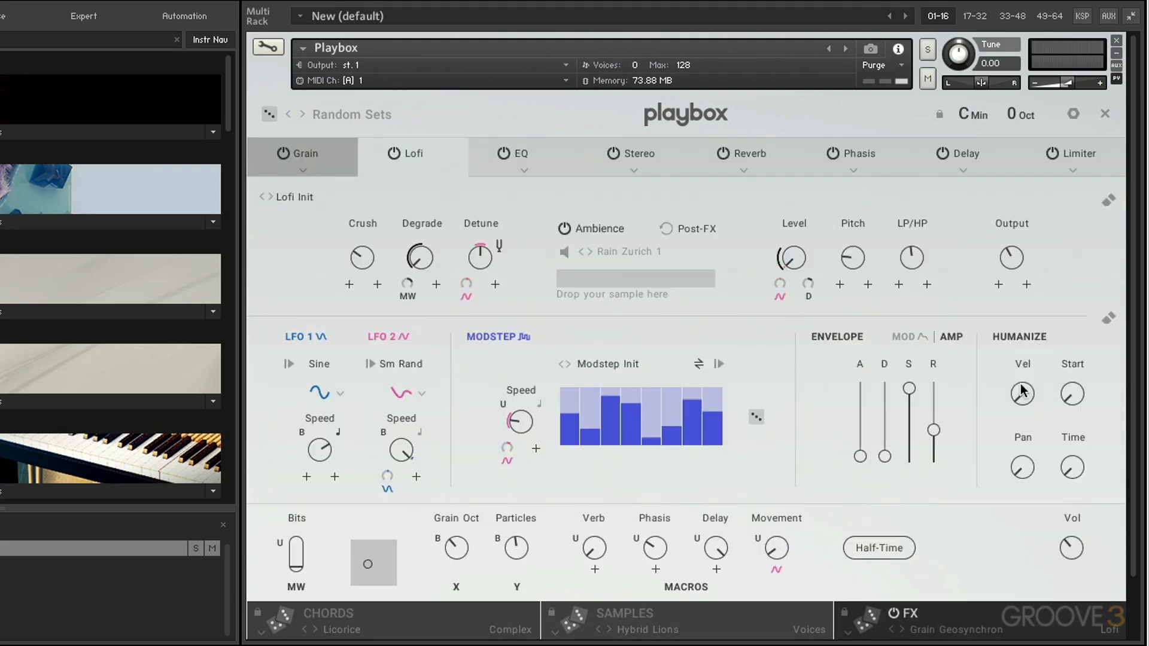
left_click(1104, 113)
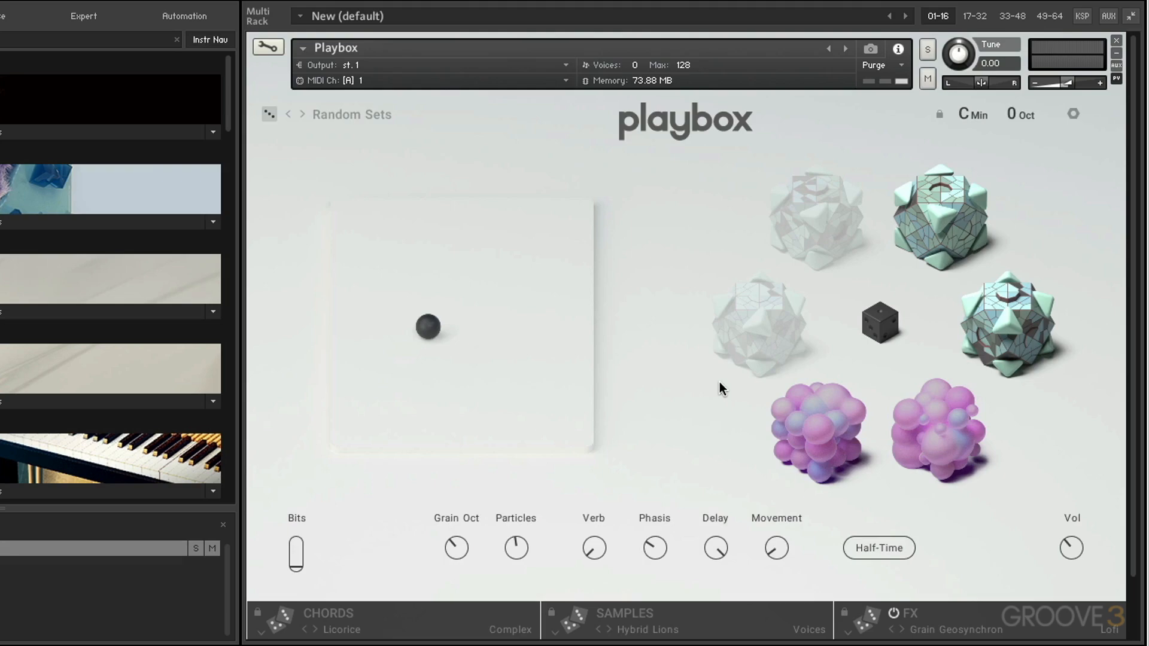
left_click(964, 616)
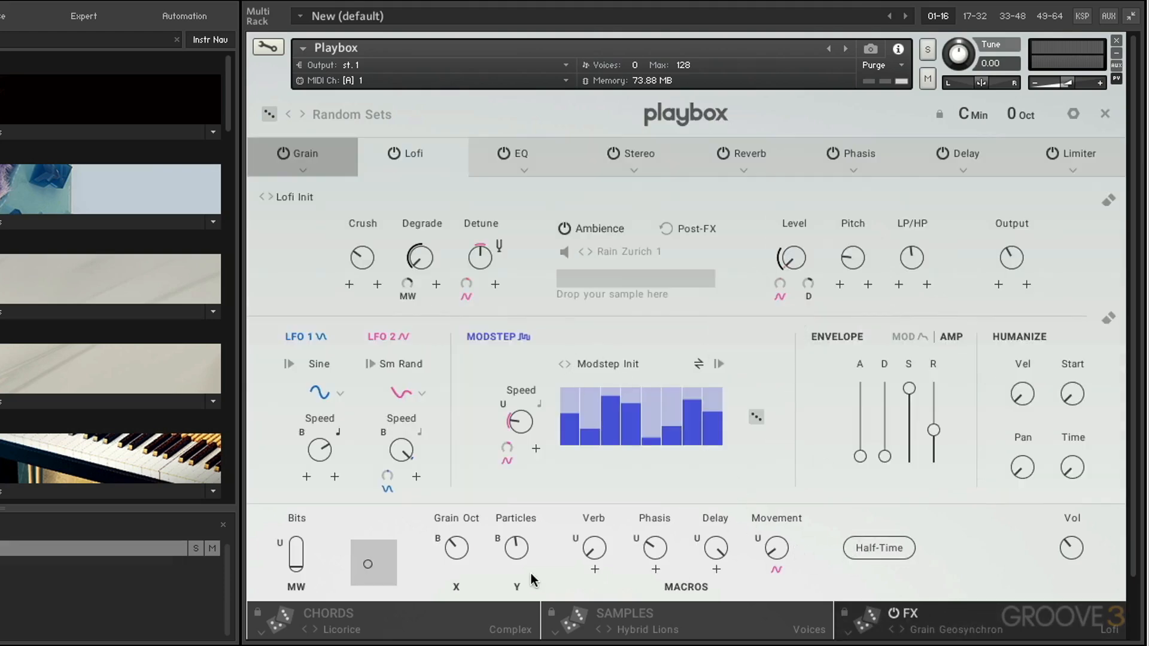
left_click(429, 607)
left_click(645, 621)
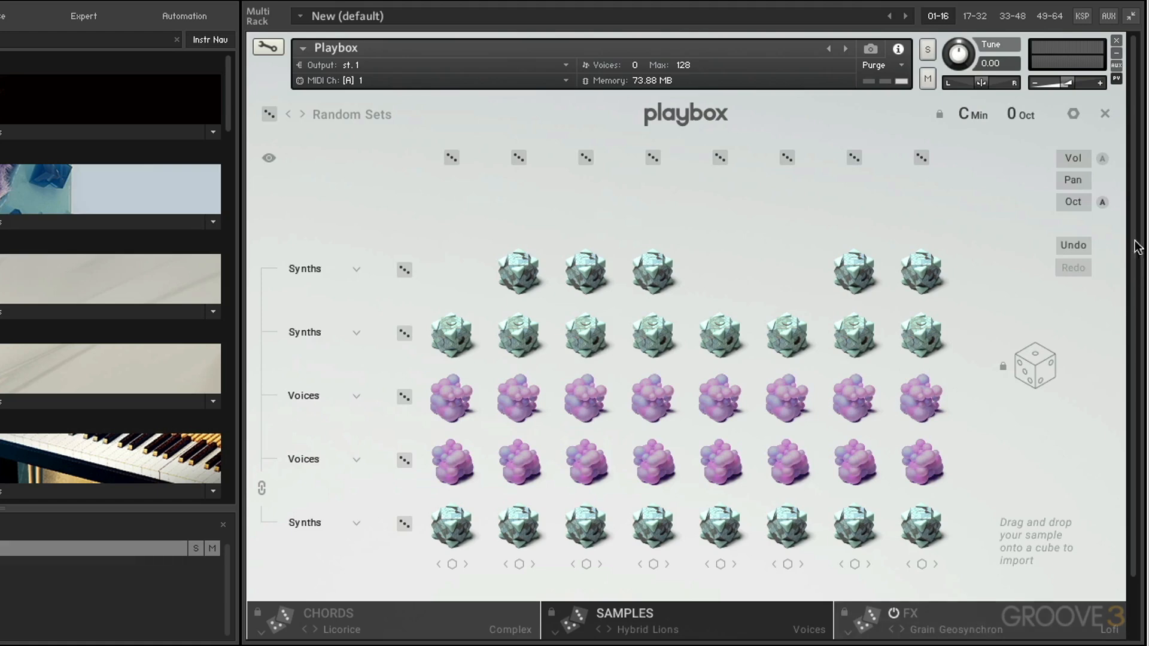
left_click(1104, 113)
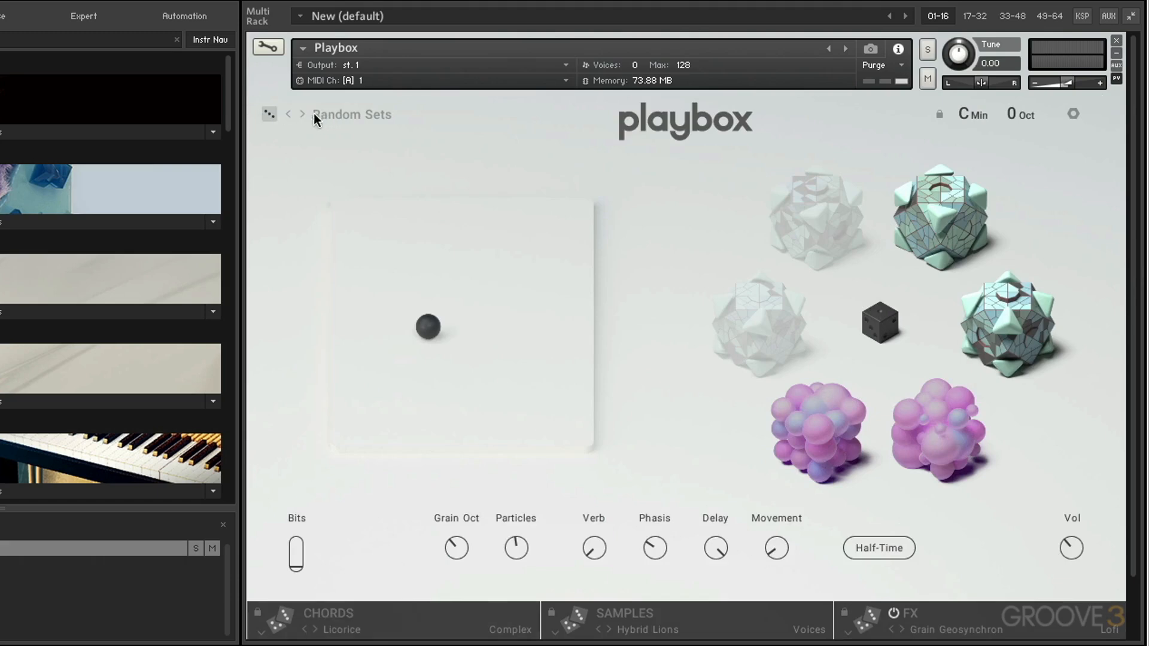
left_click(355, 115)
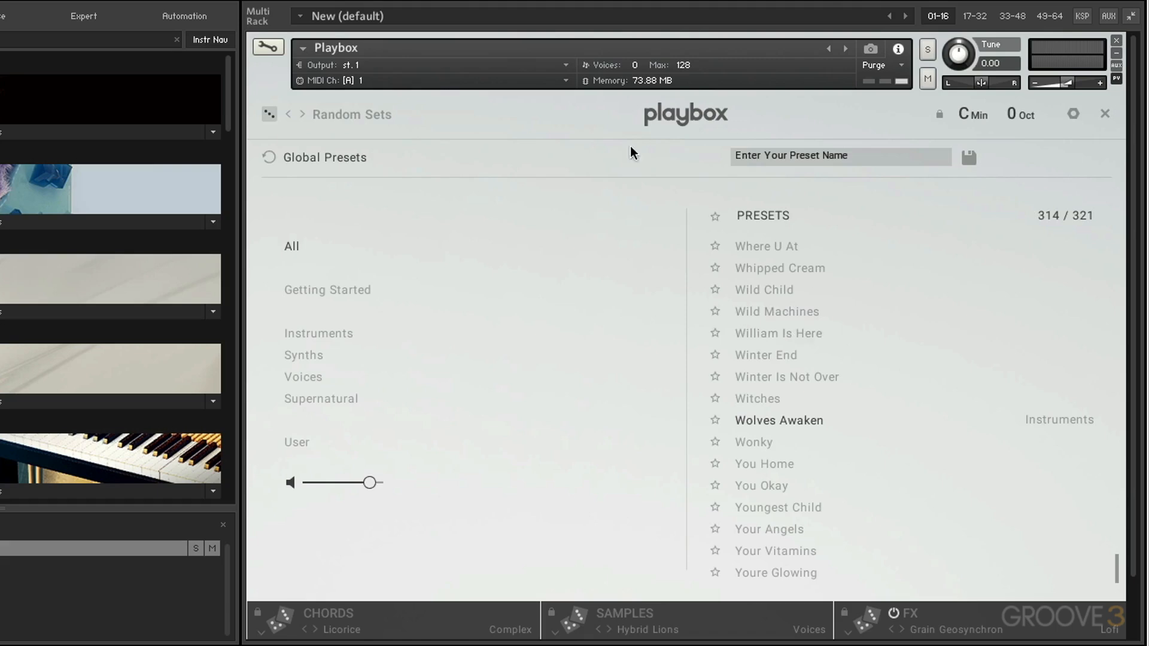
left_click(1104, 113)
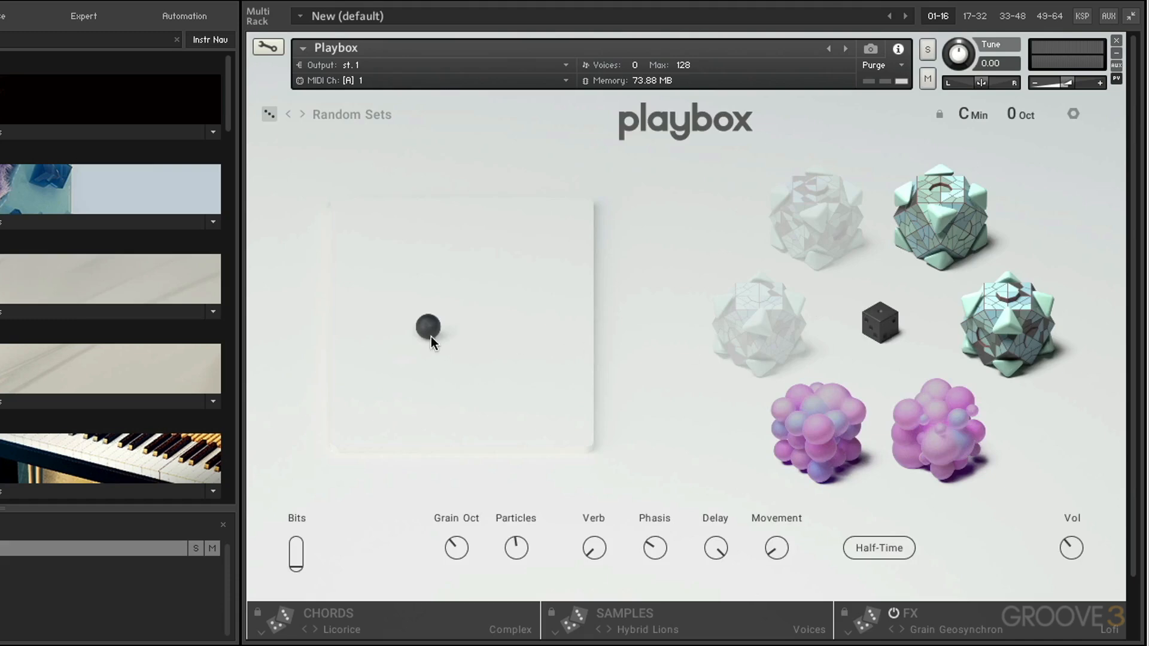
Step: Move the blend ball toward the pad's upper centre and adjust Grain Oct, Verb, Phasis, Delay (about 50%) and Movement
left_click_drag(431, 337, 492, 256)
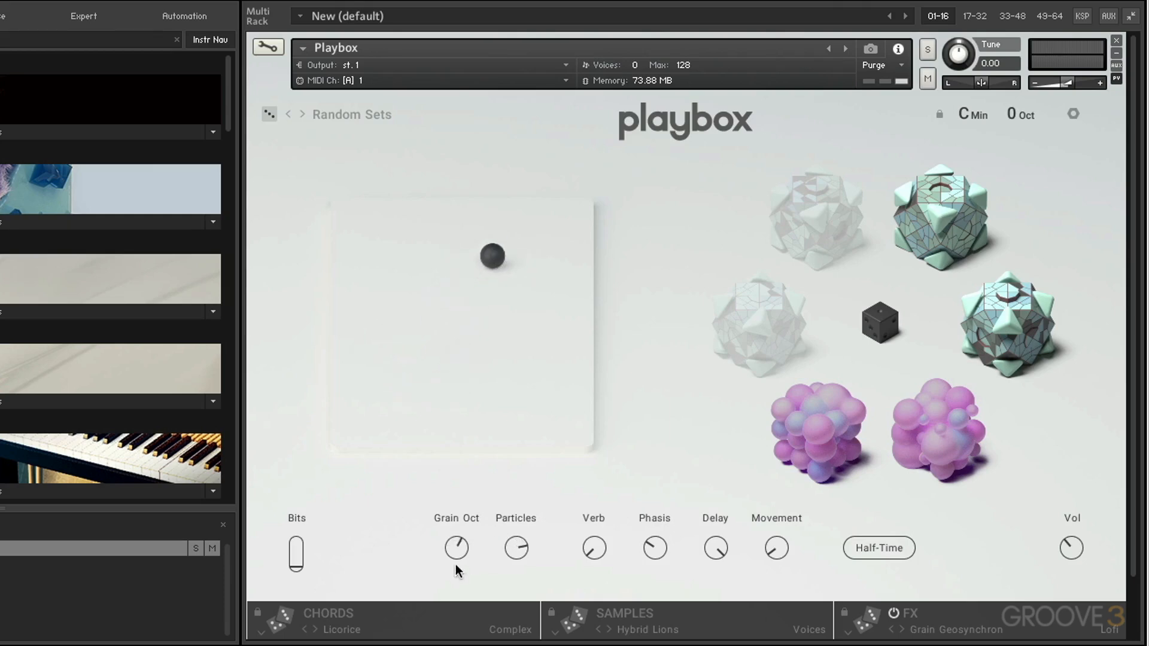
left_click_drag(456, 553, 515, 566)
left_click_drag(598, 553, 599, 515)
left_click_drag(656, 550, 659, 522)
left_click_drag(715, 557, 717, 604)
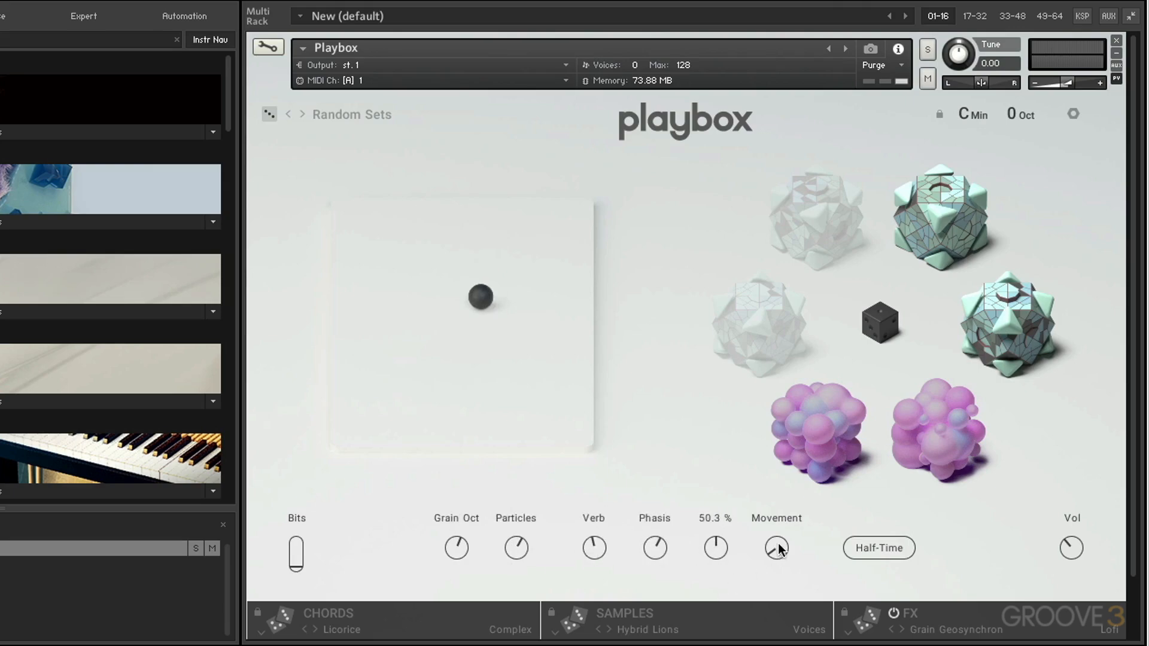
left_click_drag(778, 550, 779, 497)
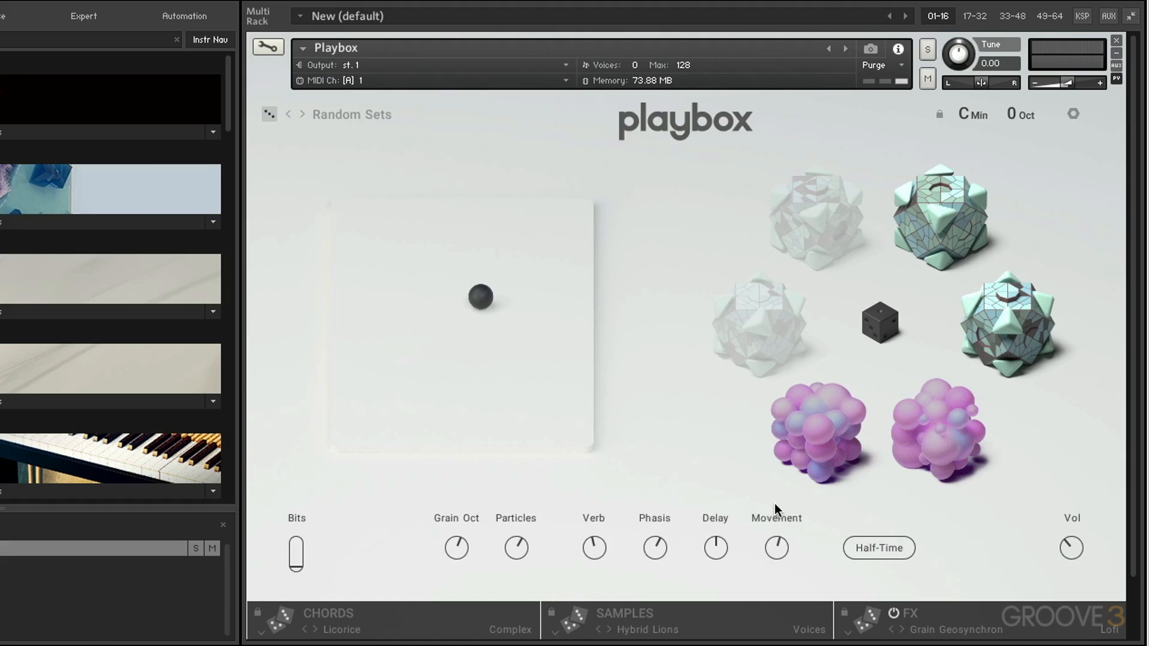
Step: Step through the Chords, Samples and FX pages twice more and close back to the main view
left_click(446, 610)
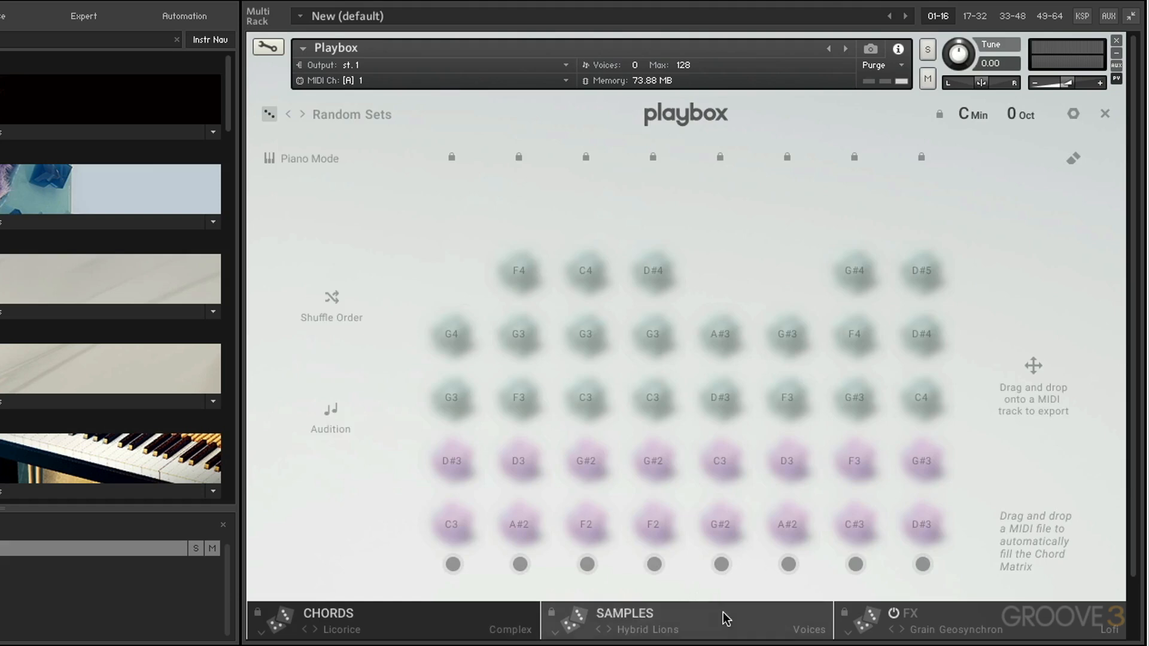
left_click(695, 612)
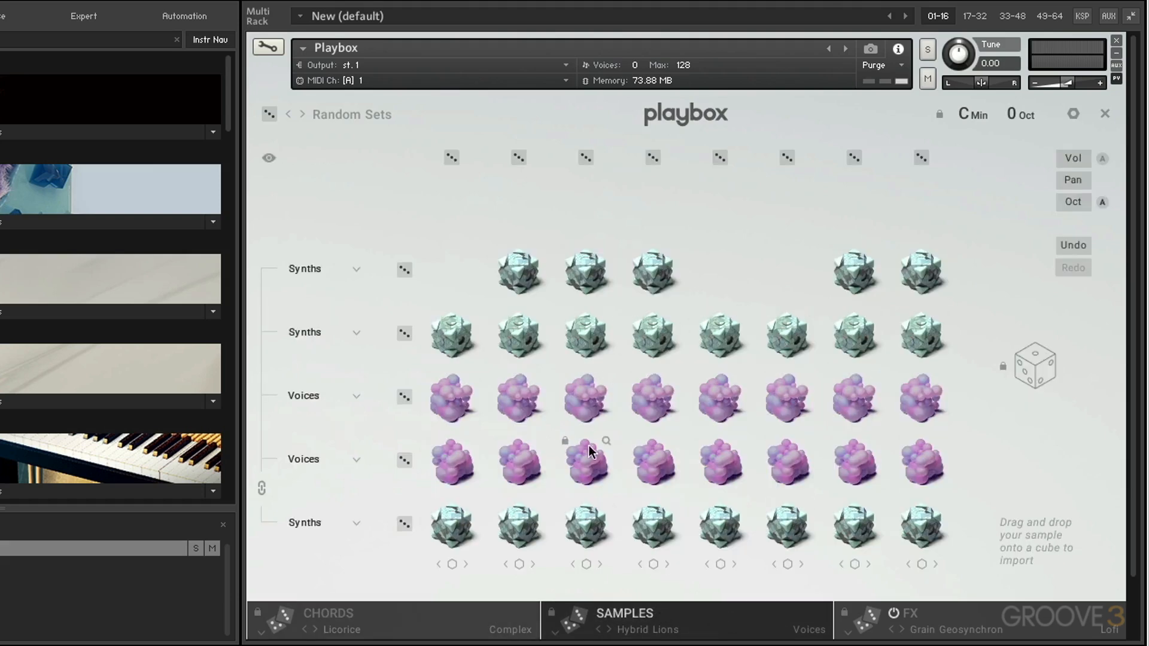
left_click(1022, 612)
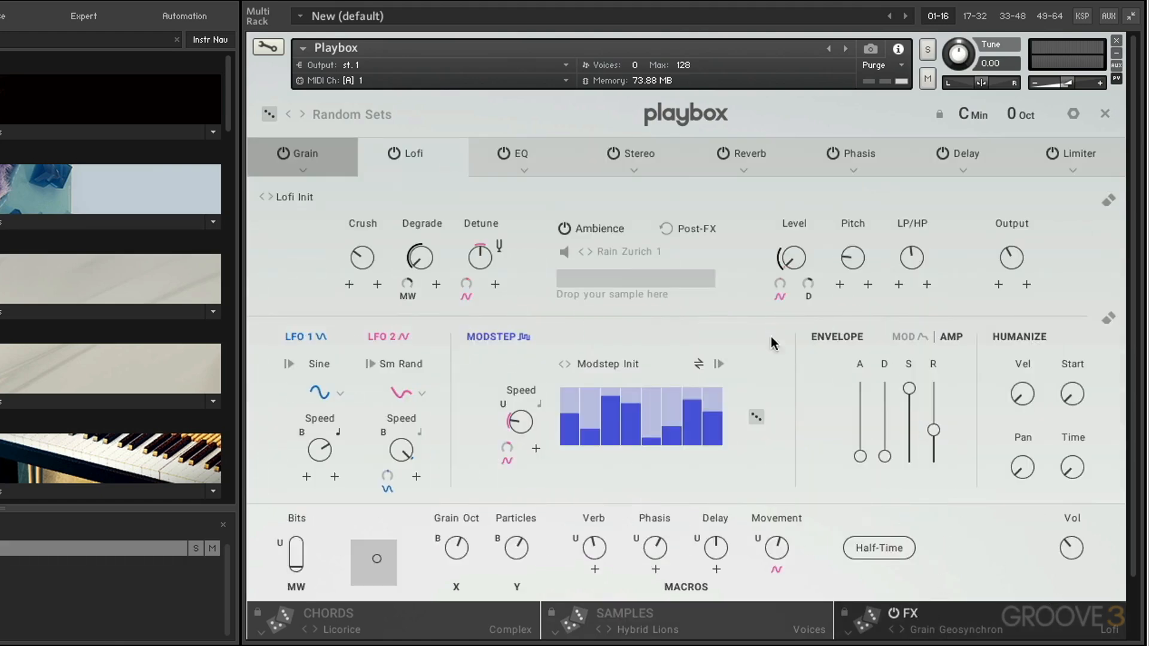
left_click(680, 118)
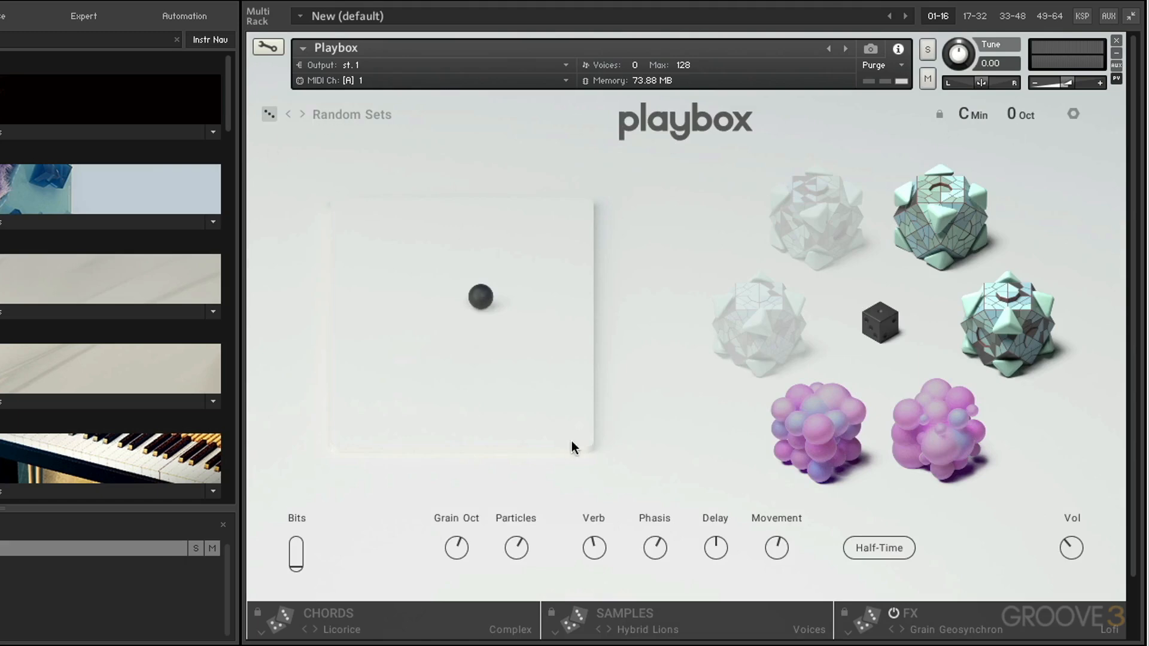
left_click(416, 623)
left_click(682, 627)
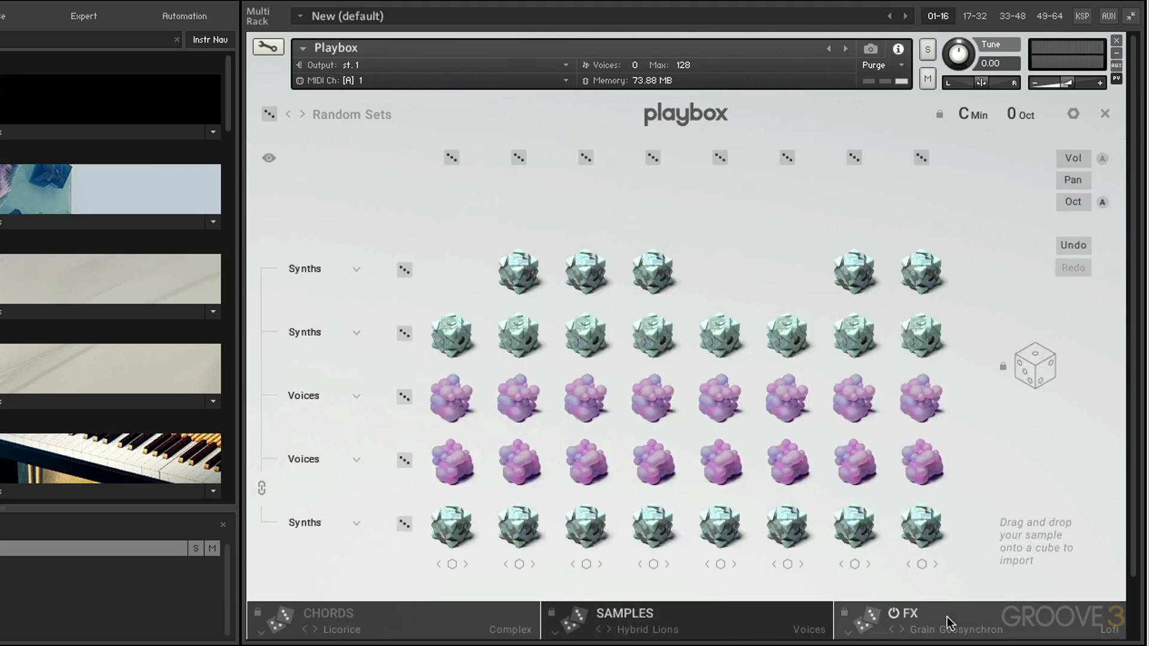
left_click(1033, 626)
left_click(1104, 113)
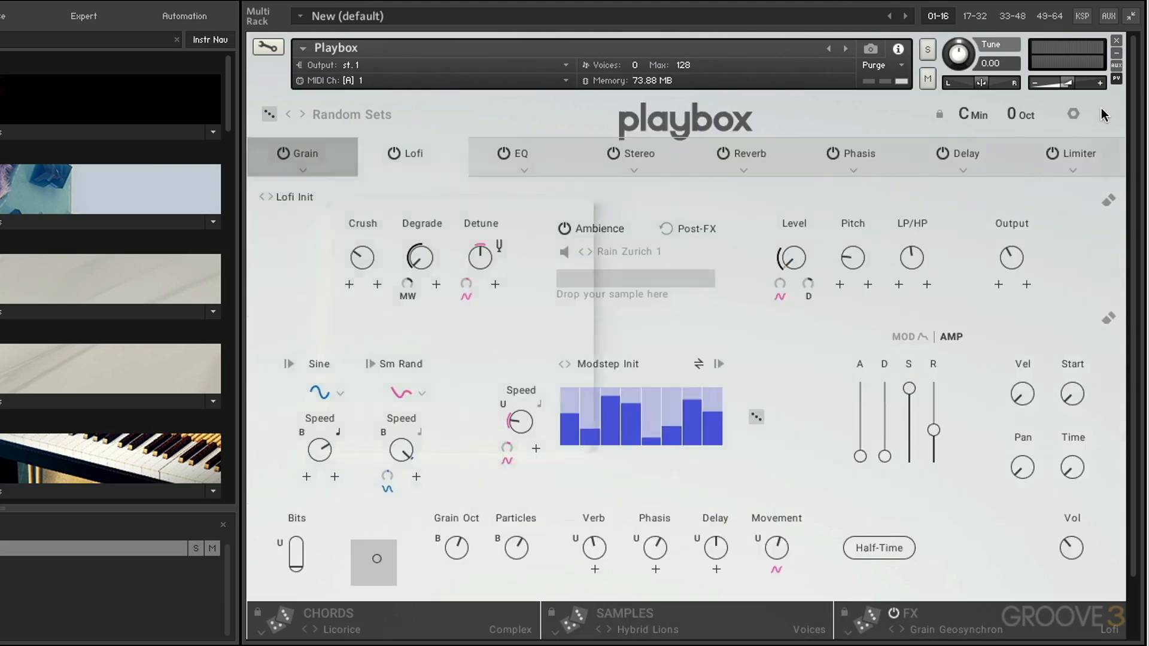